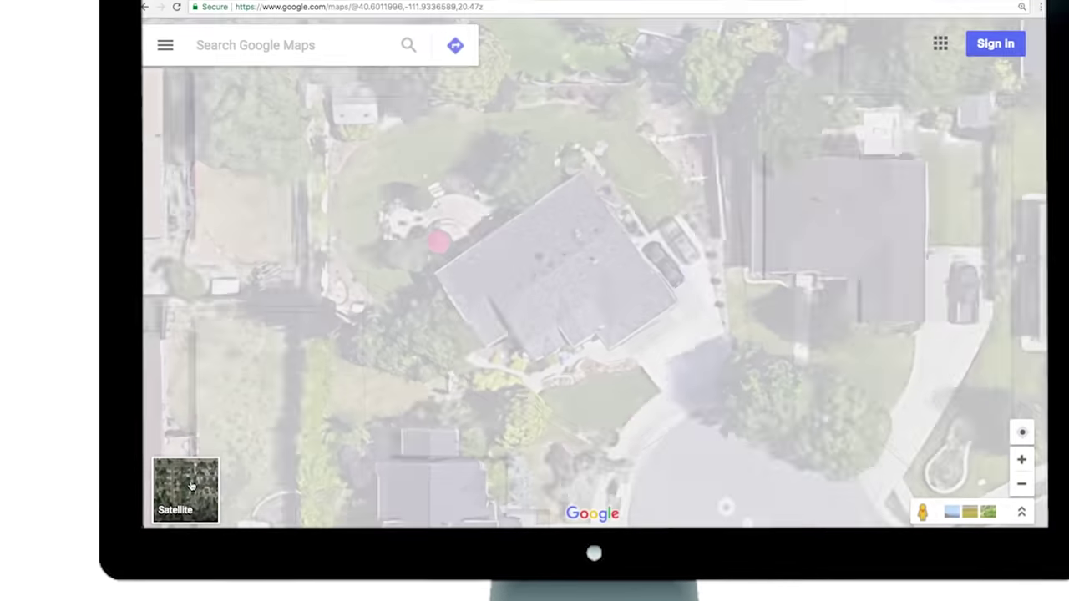
- Compare the property in the satellite and plain map views, leaving the plain map with the lot lines displayed
click(186, 488)
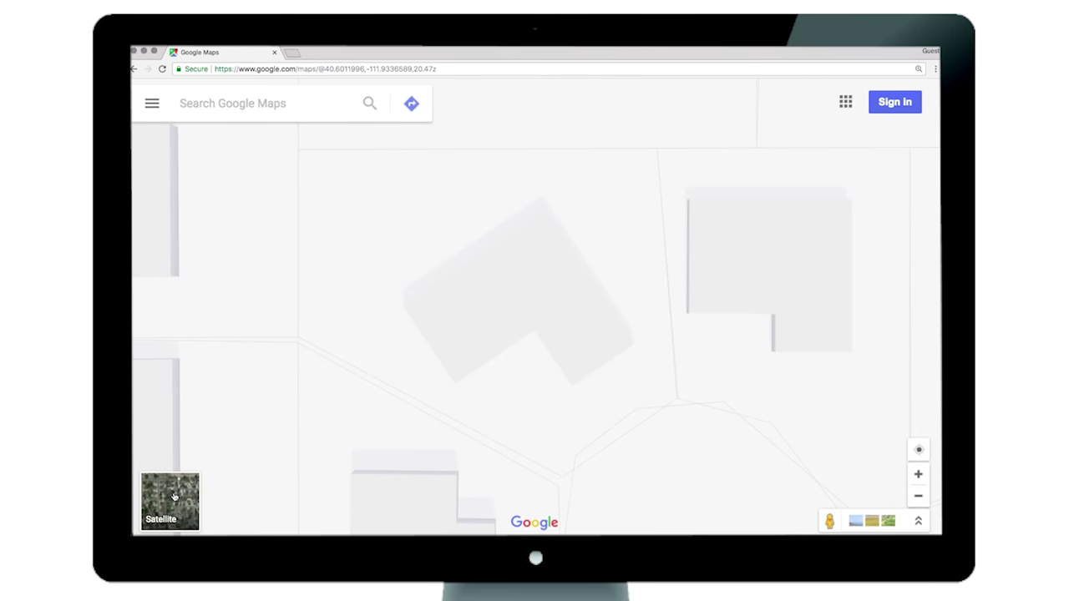
click(173, 496)
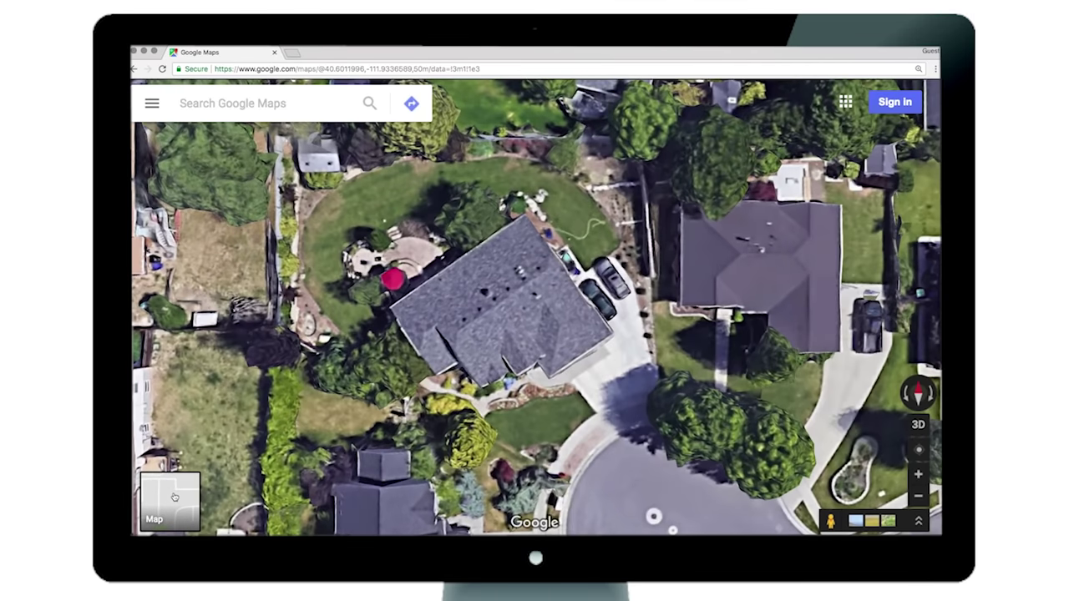
click(174, 496)
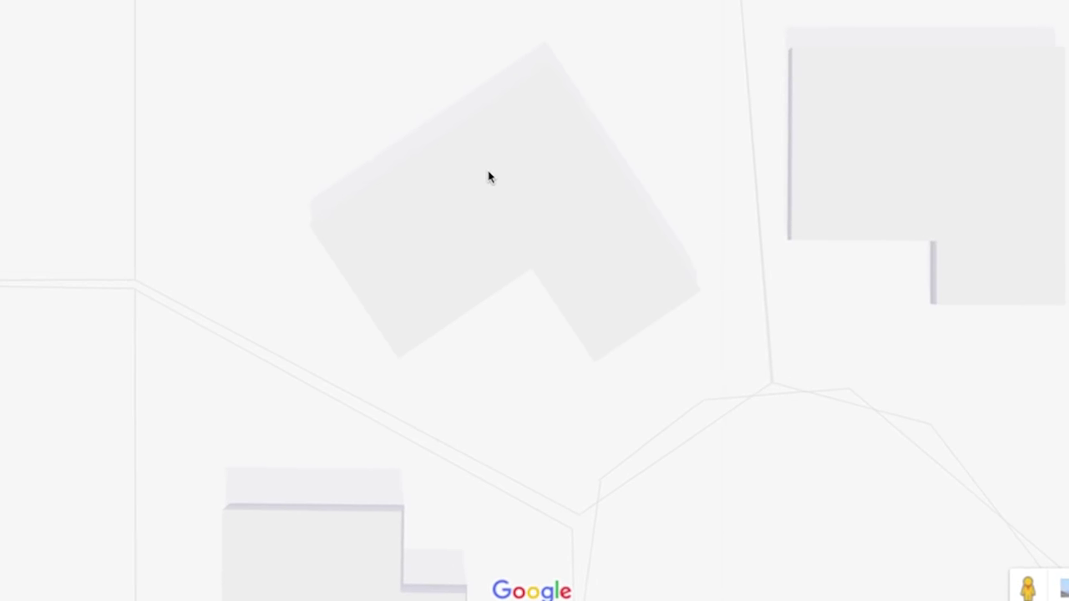
- Print the plain map of the angled house's lot and the surrounding parcels
right_click(485, 160)
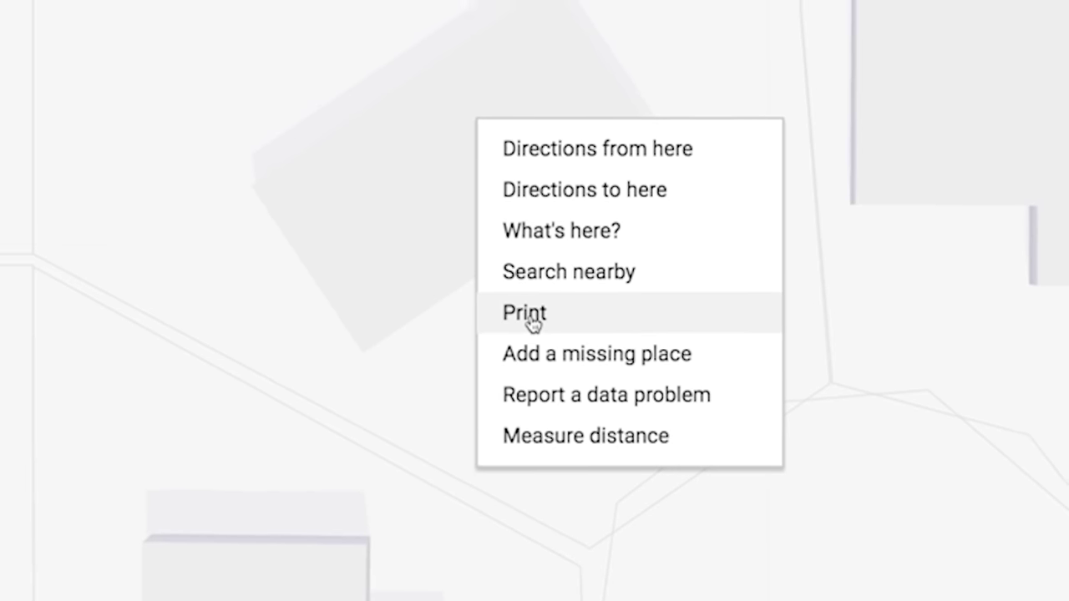
click(531, 305)
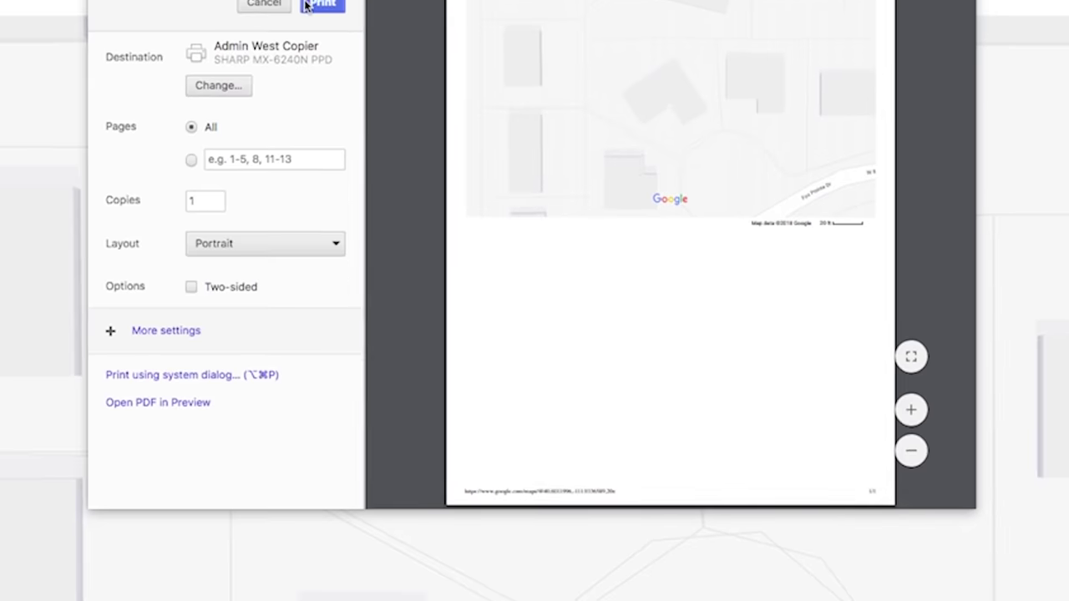
click(339, 74)
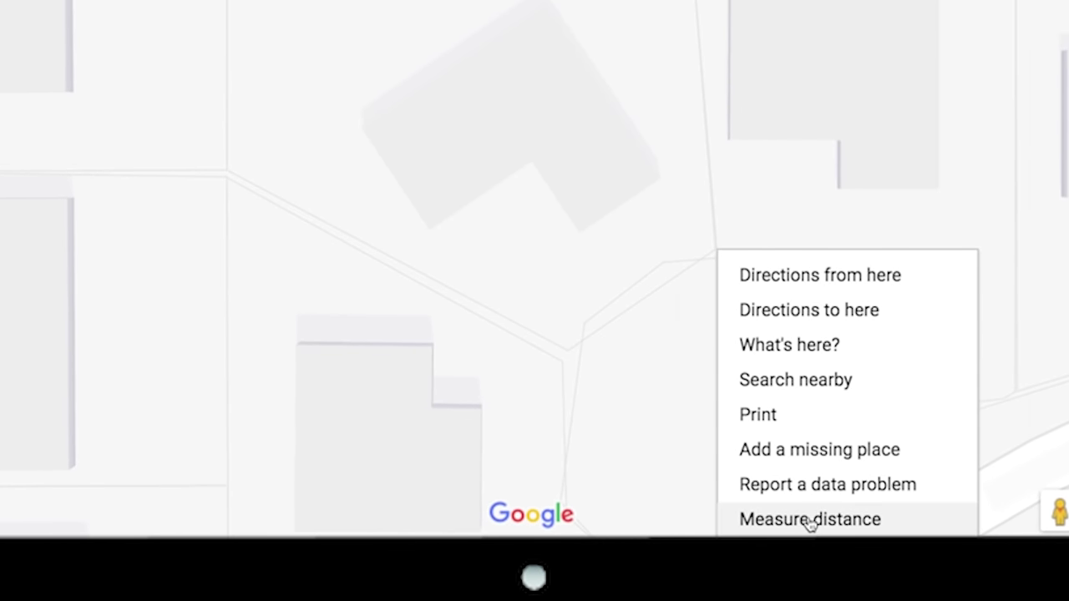
- Measure the east boundary of the angled house's lot from front to rear corner, then its rear boundary on its own
click(809, 520)
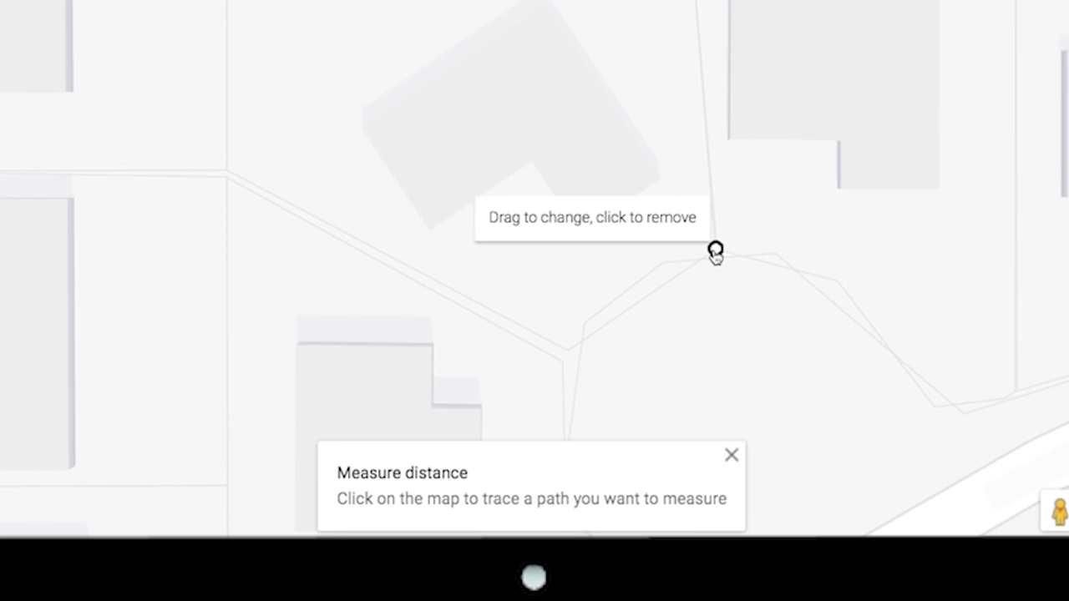
mouse_move(716, 254)
mouse_down()
mouse_move(703, 281)
mouse_move(742, 275)
mouse_move(716, 253)
mouse_up()
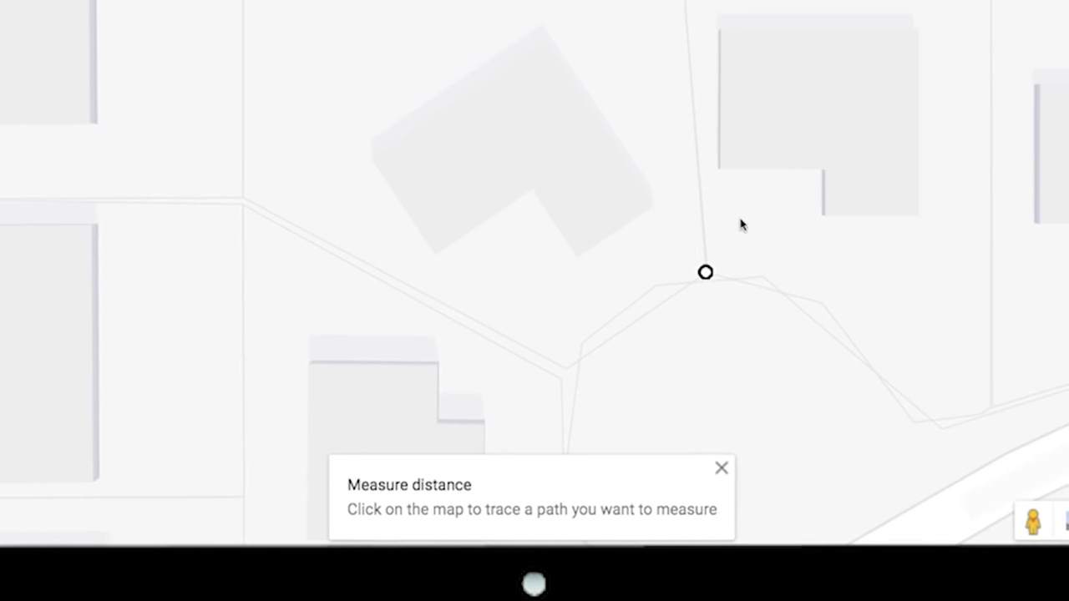
click(673, 11)
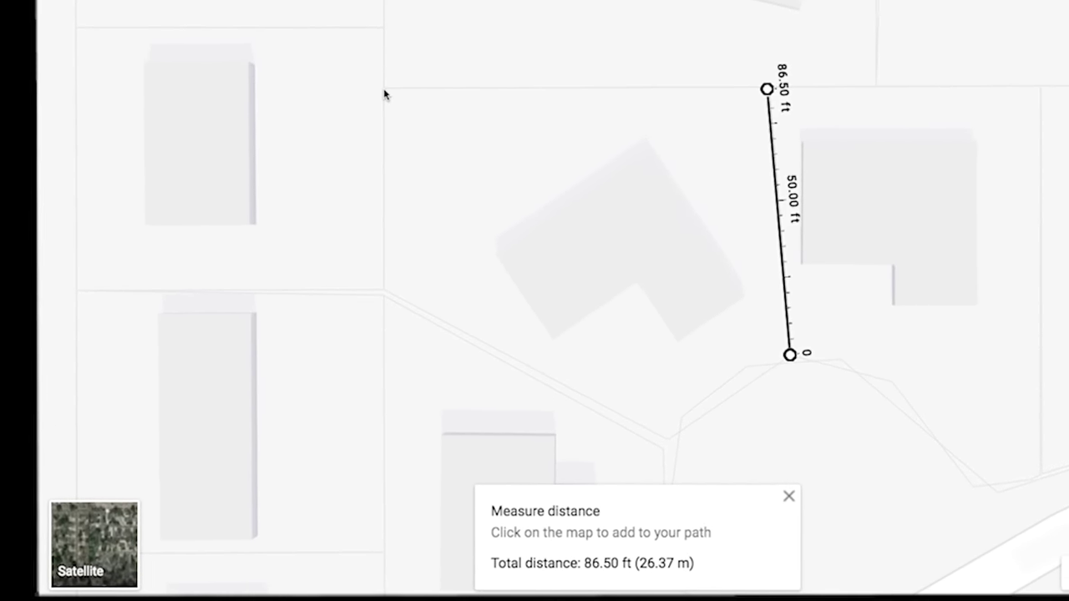
click(384, 89)
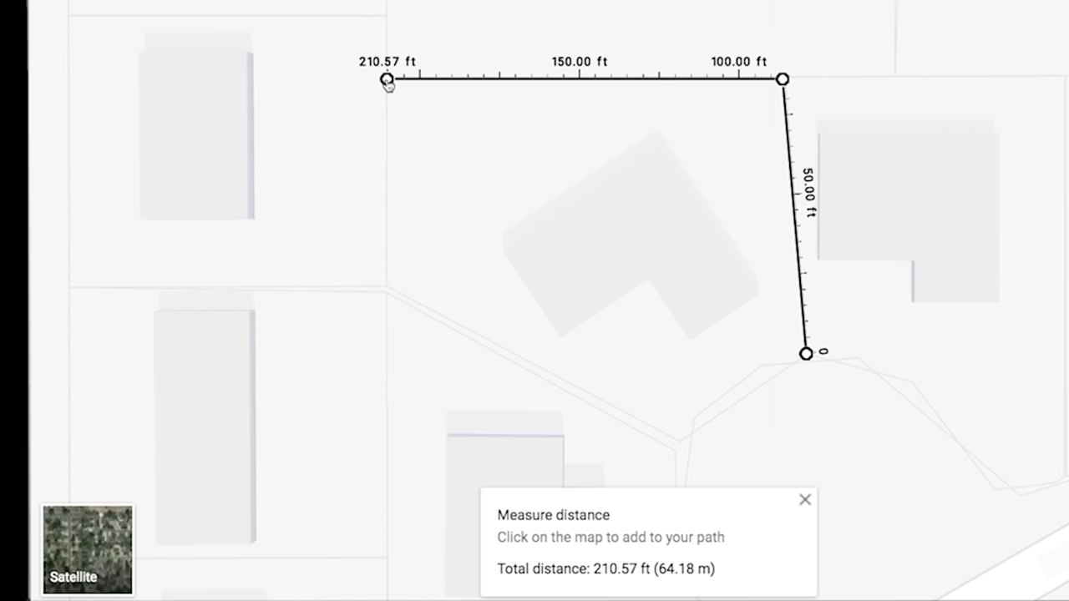
click(387, 81)
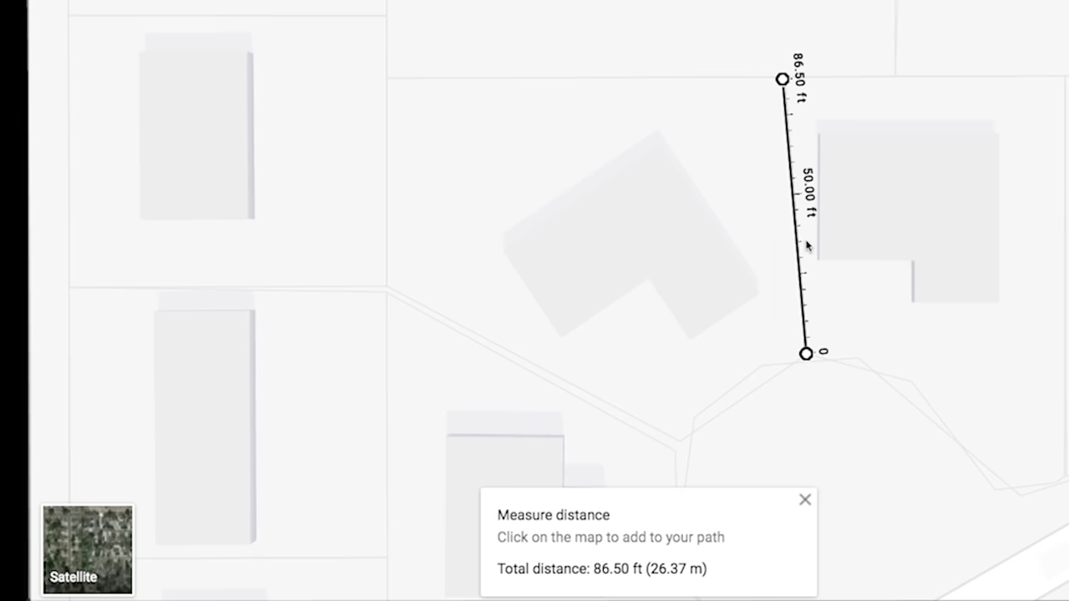
drag(806, 353, 385, 79)
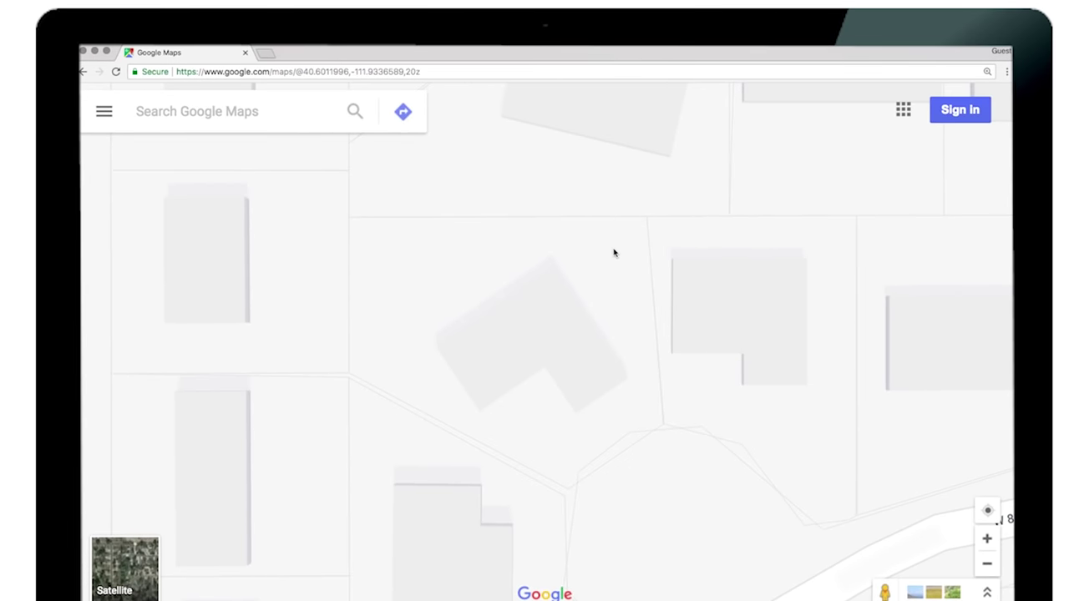
- Measure the lot's rear boundary with a fresh measurement, then move the end point to measure its west boundary
right_click(614, 252)
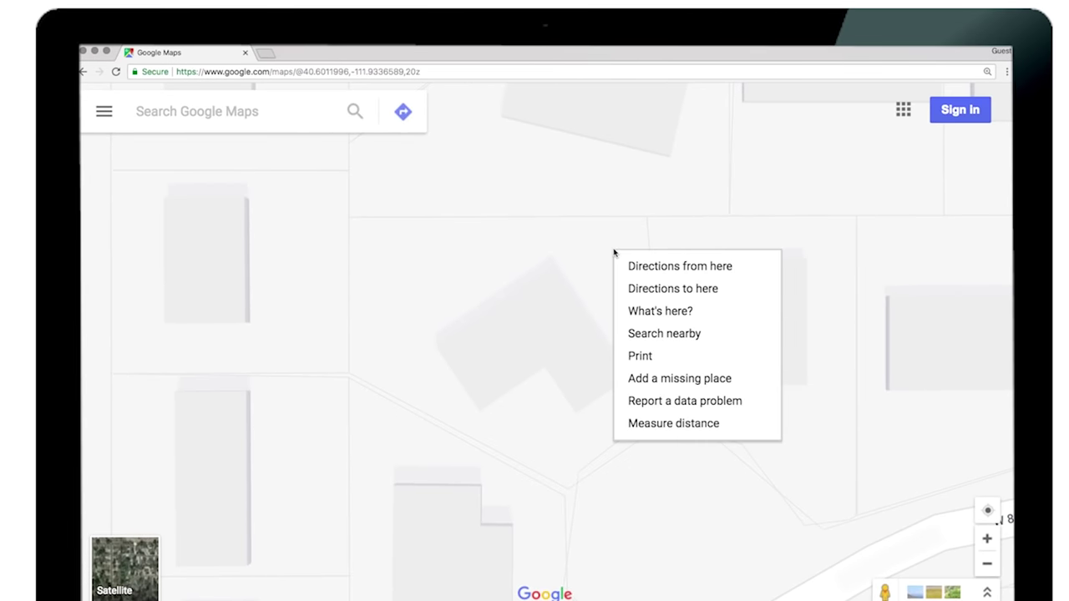
click(654, 425)
drag(613, 249, 347, 217)
click(646, 216)
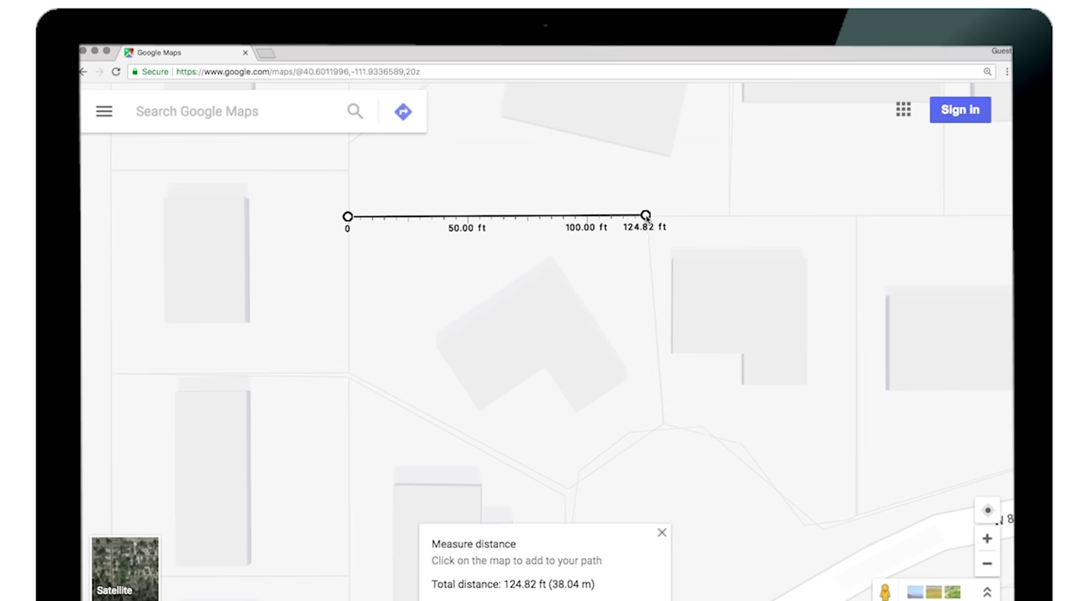
drag(644, 215, 349, 369)
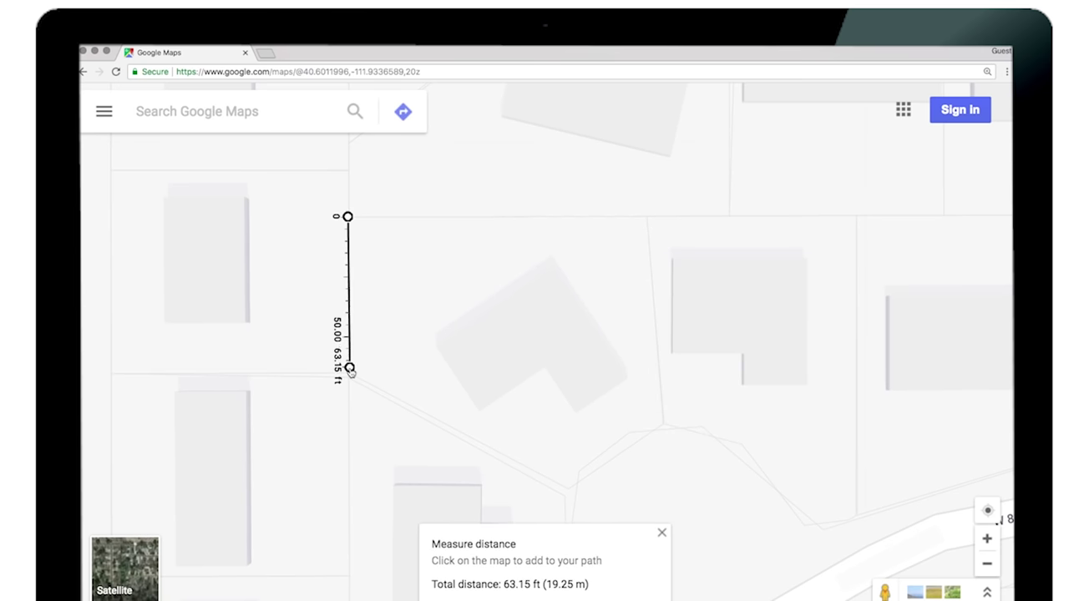
- Reposition the measurement points to measure the lot's diagonal southwest boundary, then its front boundary along the cul-de-sac
drag(348, 217, 570, 486)
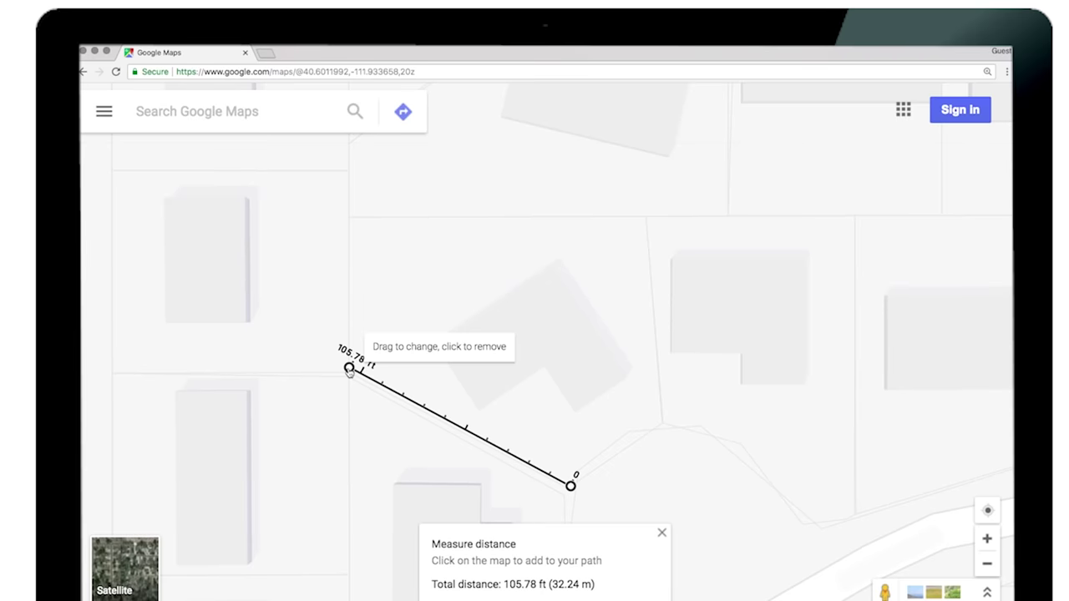
drag(350, 370, 663, 424)
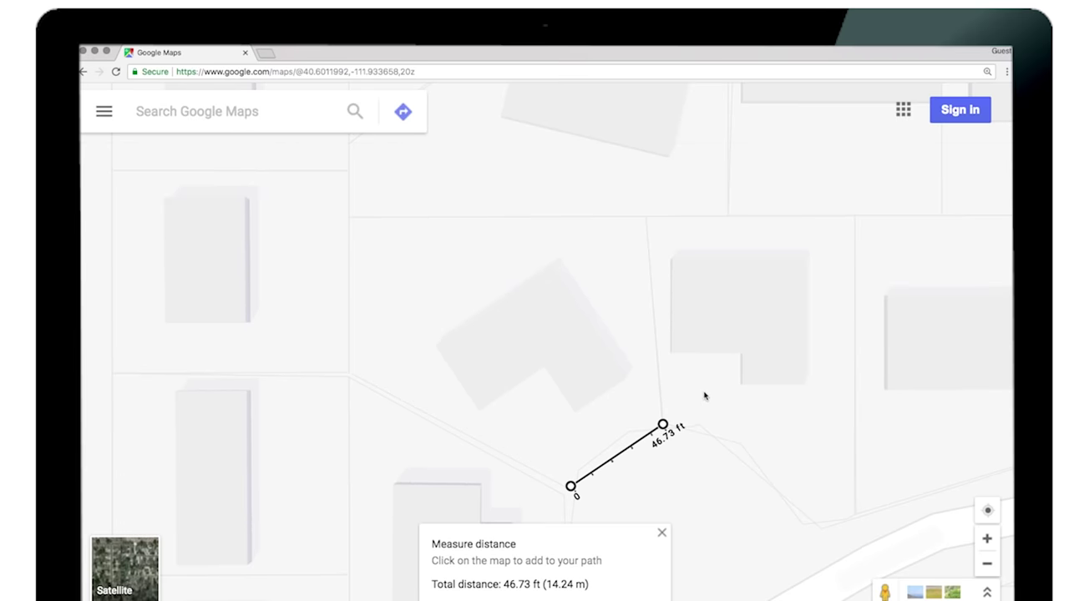
right_click(597, 328)
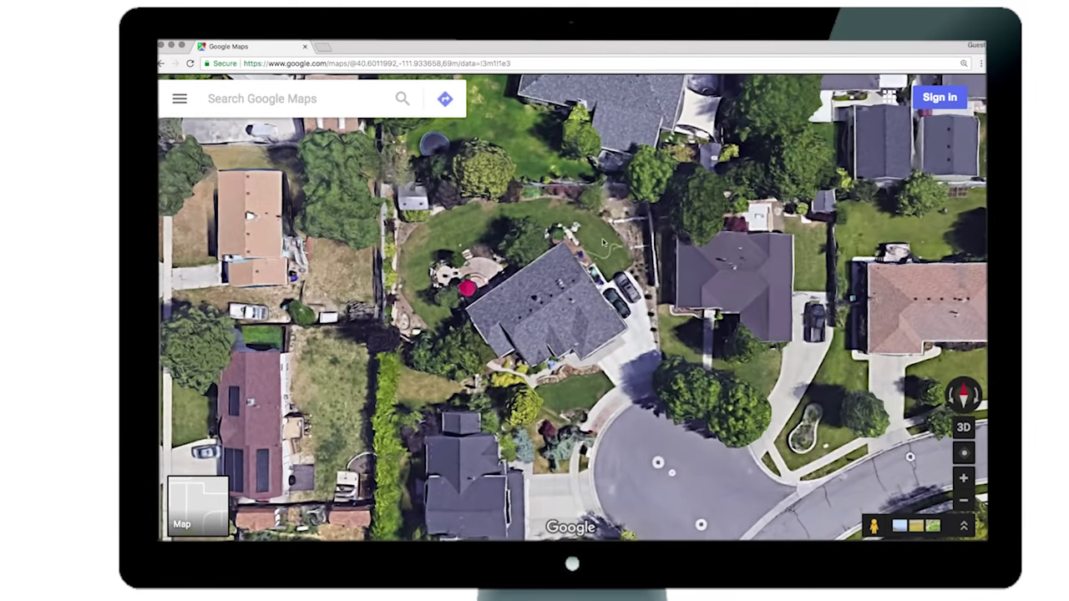
- On the satellite image, measure the angled house's rear wall, then its southwest side wall
right_click(603, 242)
click(659, 392)
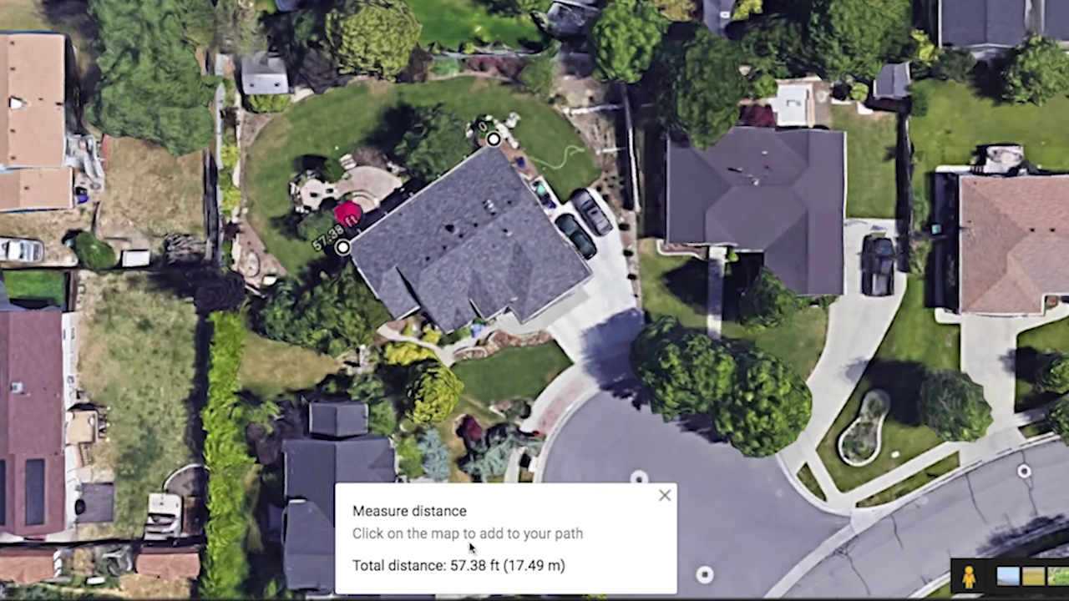
click(494, 139)
click(401, 318)
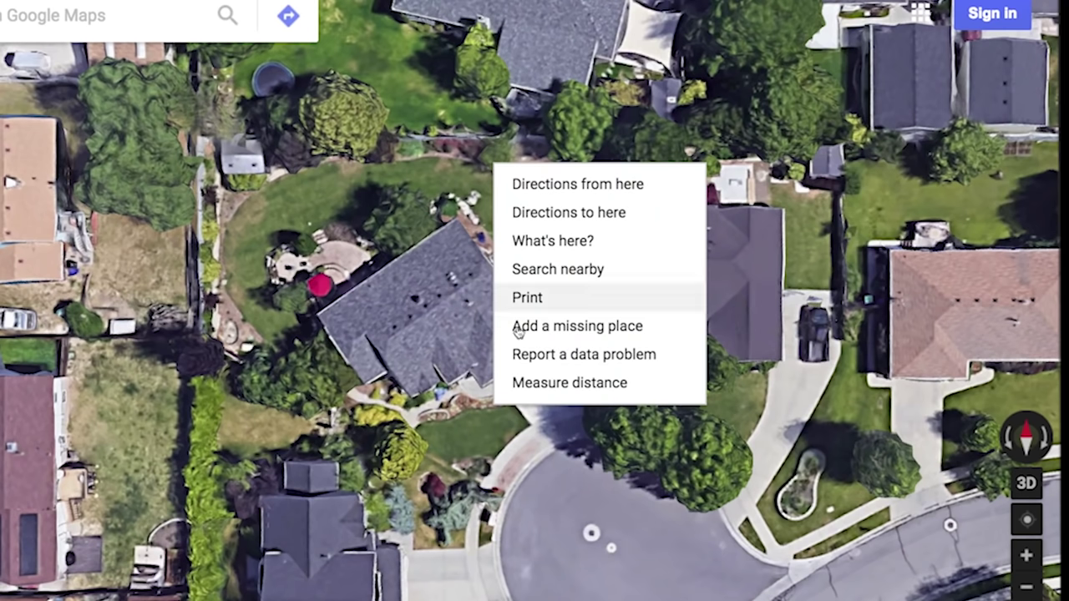
- Measure from the house's west corner to the lot's west corner, then move the end point to the trees nearer the house
click(539, 384)
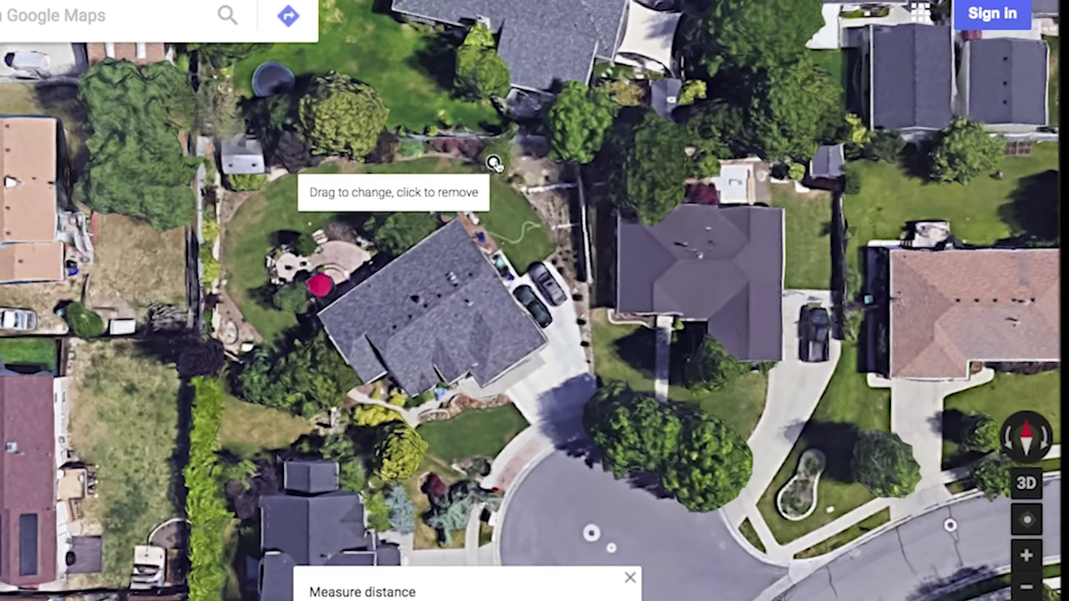
drag(494, 163, 424, 193)
drag(333, 289, 319, 316)
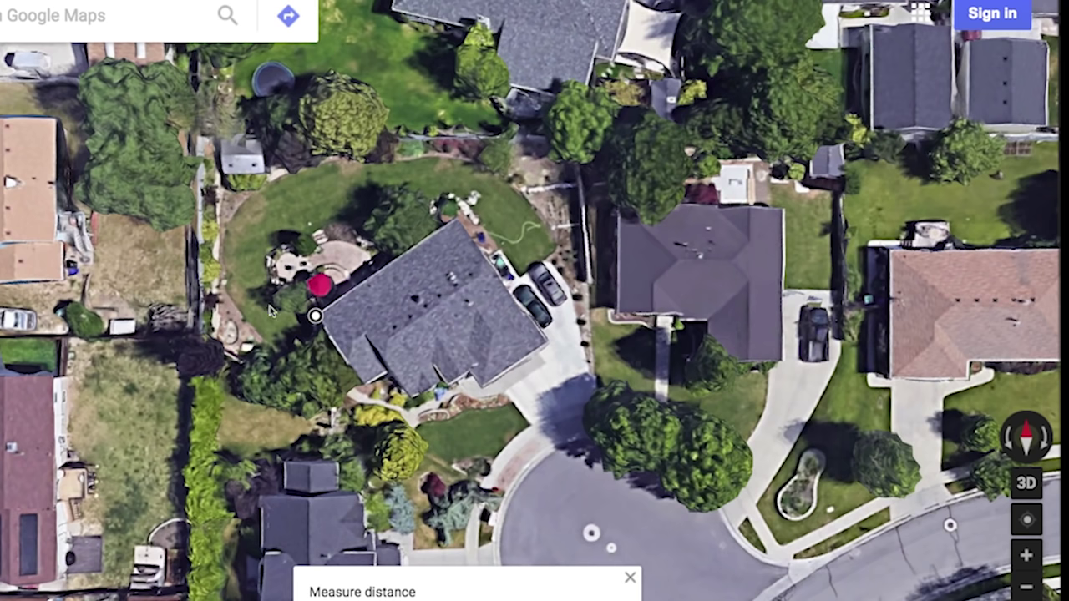
click(182, 343)
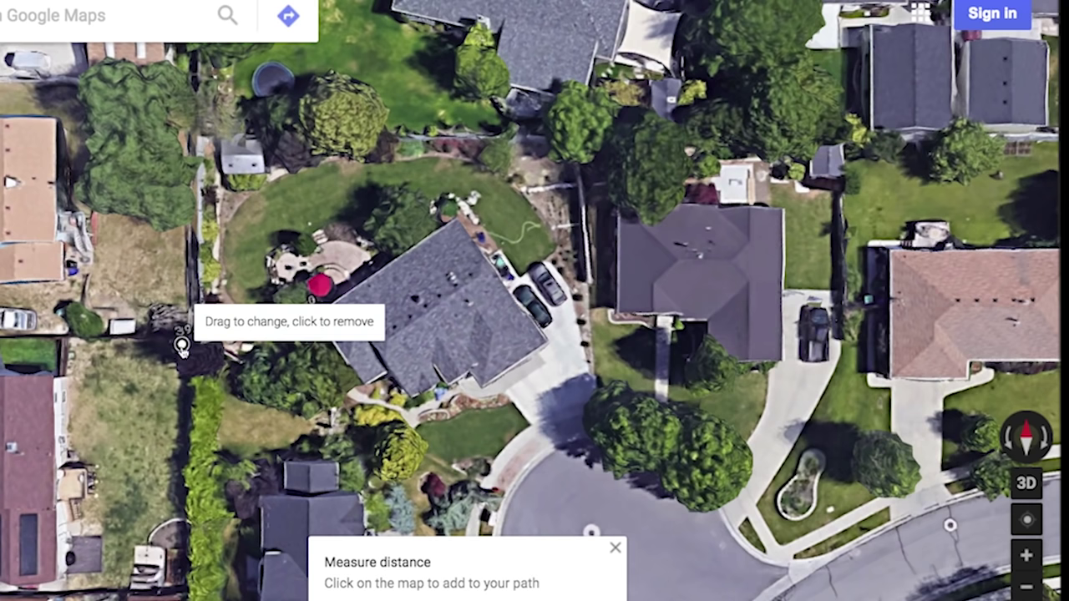
drag(181, 345, 245, 365)
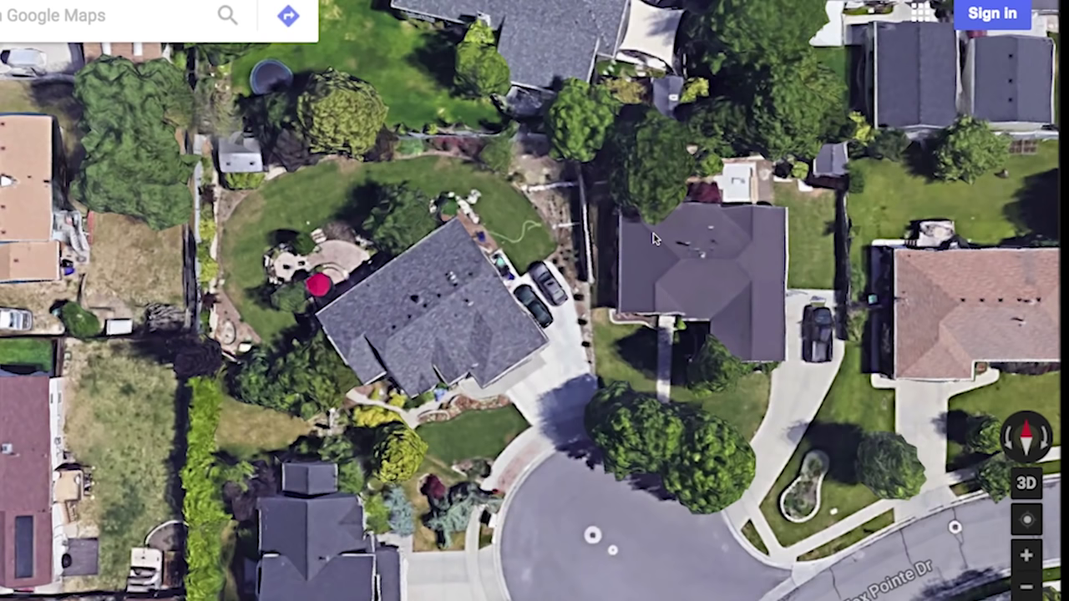
- Measure from the tree behind the house to the rear fence, then along the fence to the lot's rear east corner
right_click(613, 237)
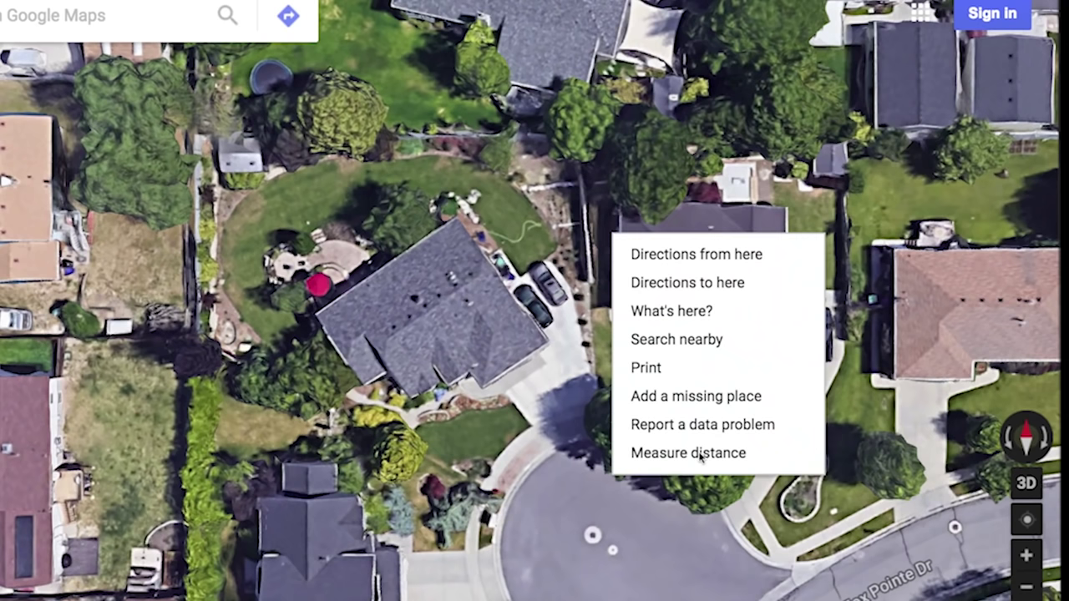
click(649, 453)
drag(610, 234, 412, 225)
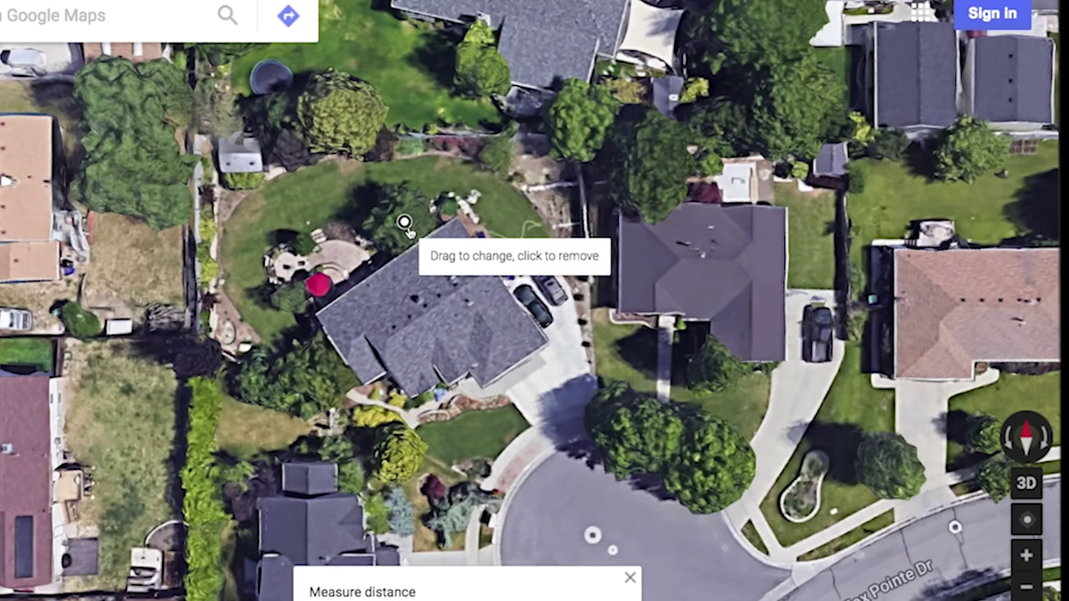
click(407, 136)
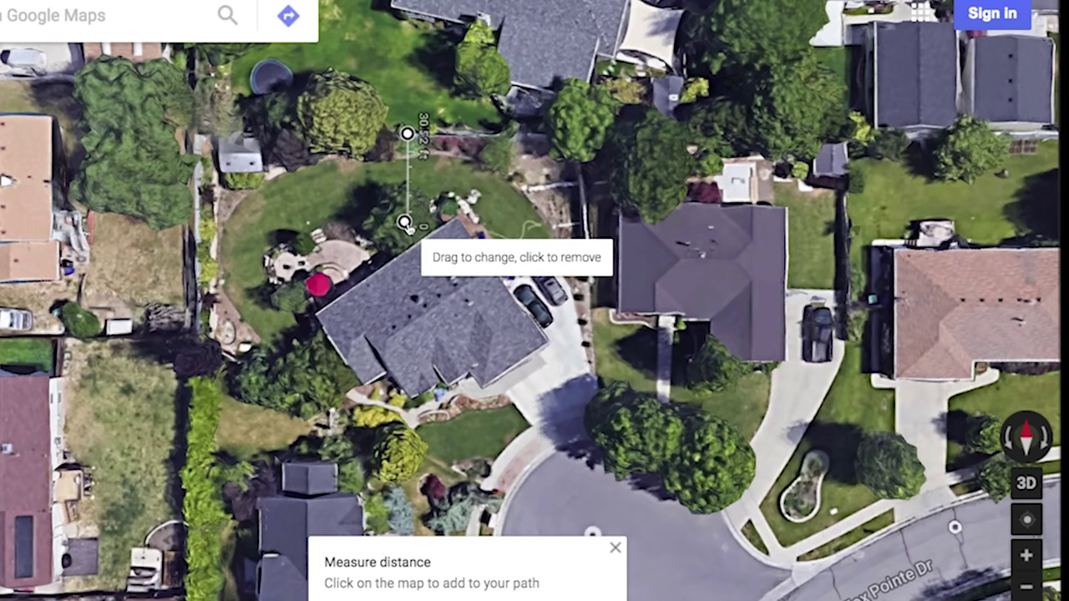
drag(404, 222, 576, 147)
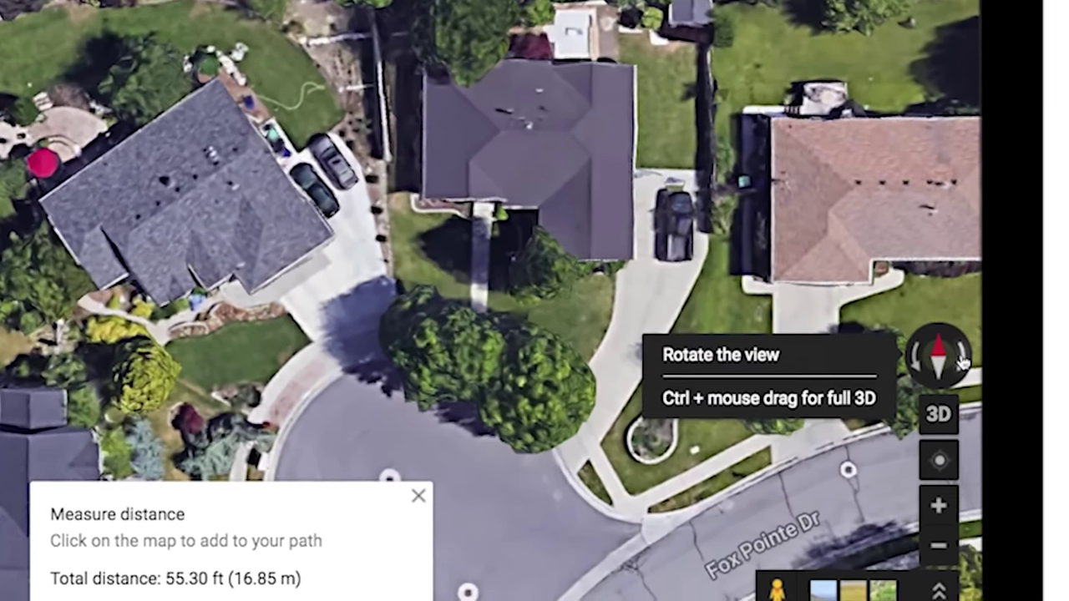
- Rotate the satellite view through a full turn, finishing with north up again
click(990, 387)
click(949, 349)
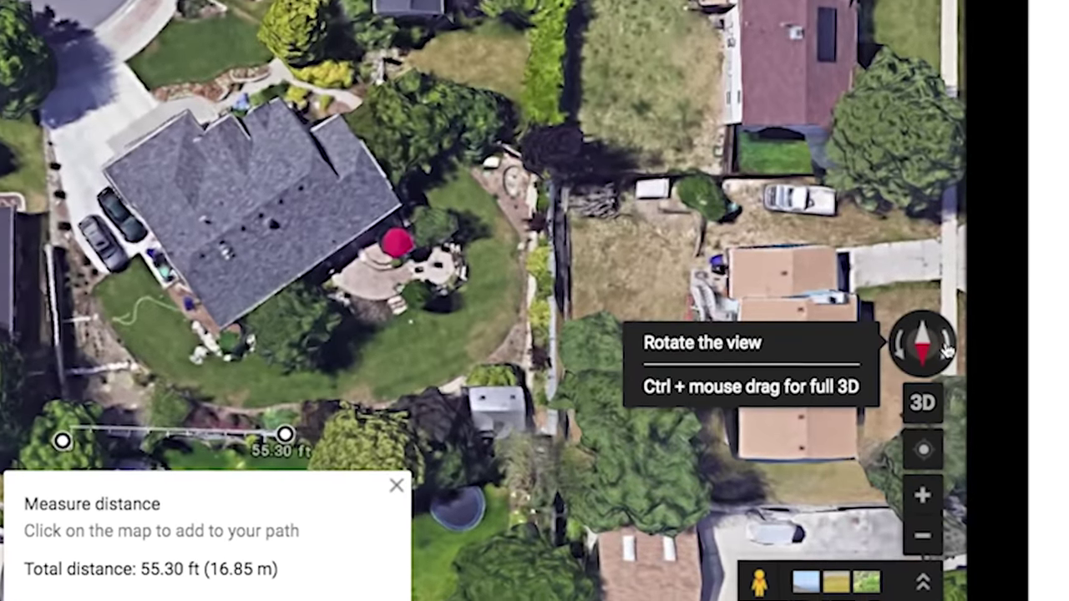
click(949, 349)
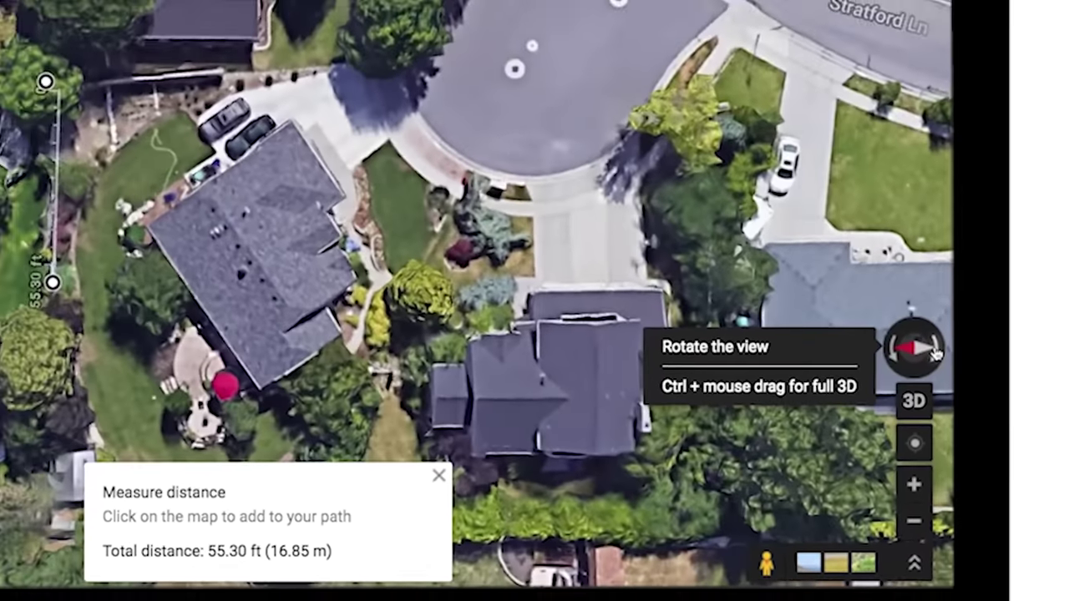
click(949, 349)
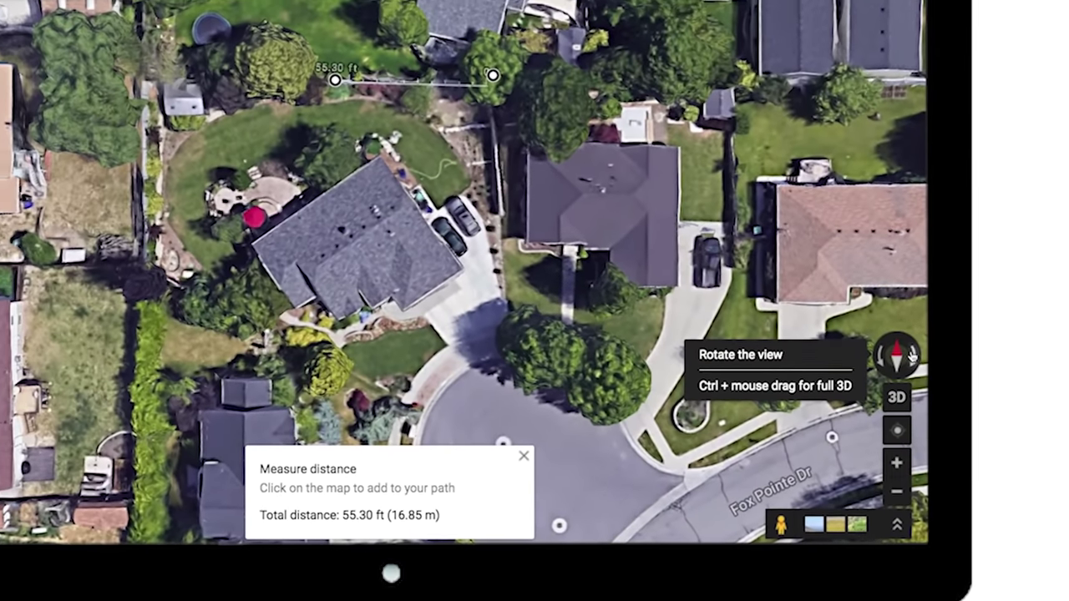